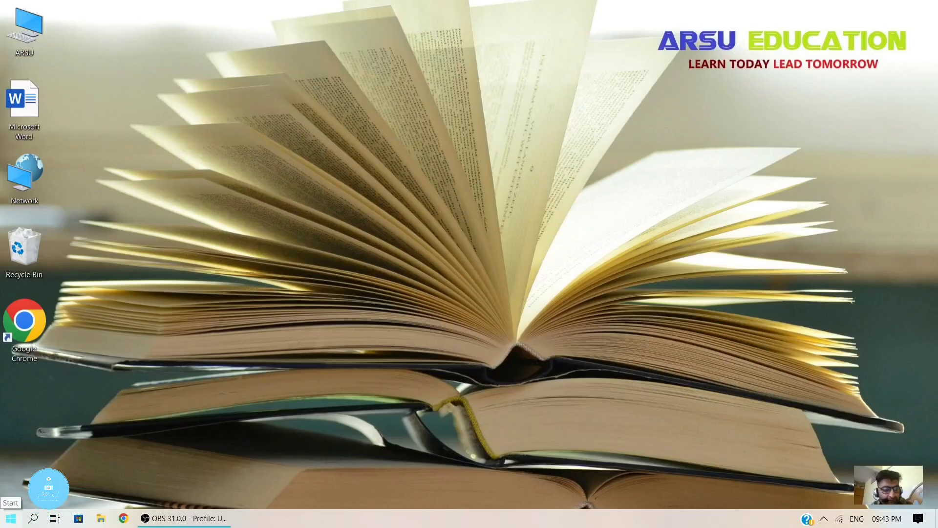
- Open Word and create a blank document
left_click(10, 519)
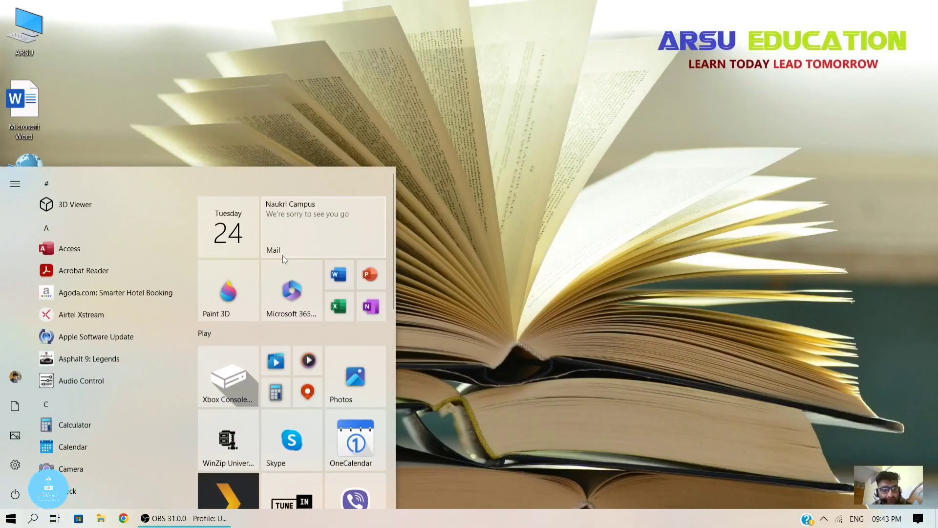
left_click(343, 276)
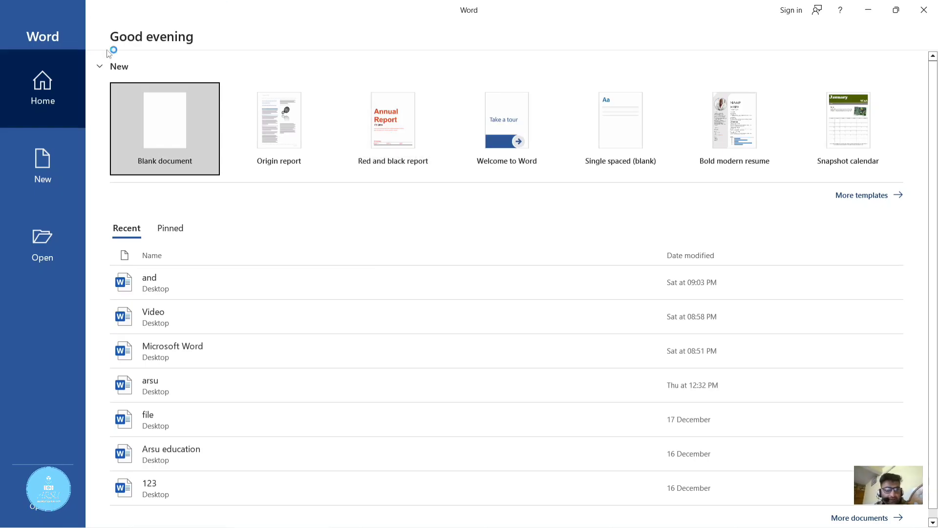
left_click(141, 129)
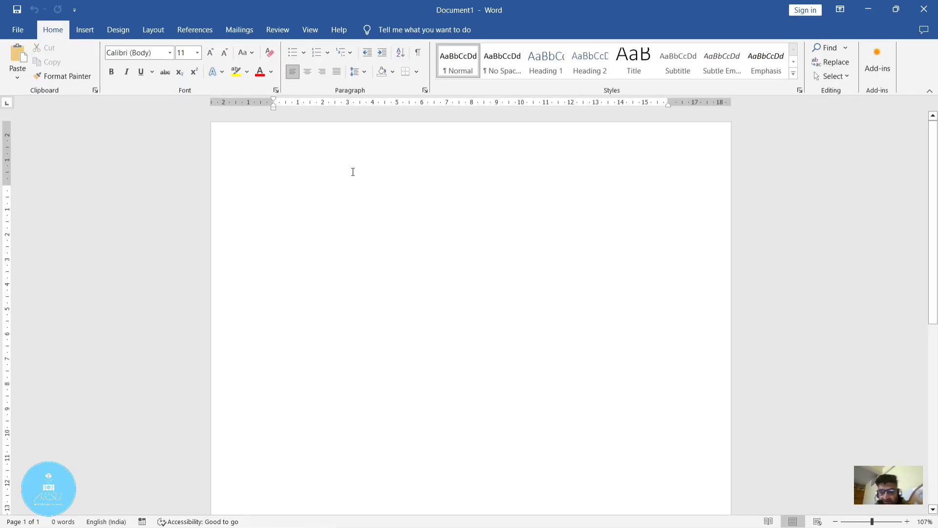
- Generate three paragraphs of five sentences of sample text with =rand(3,5)
type("=ra")
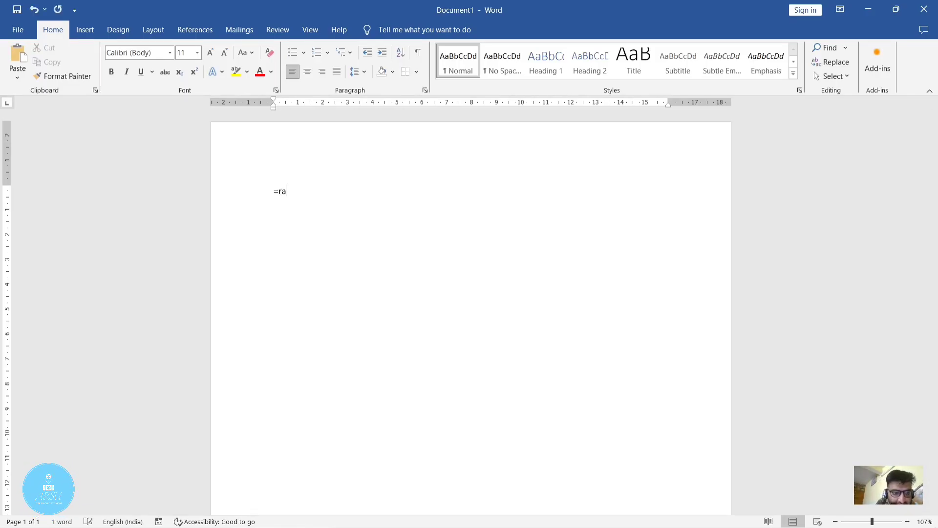
type("nd")
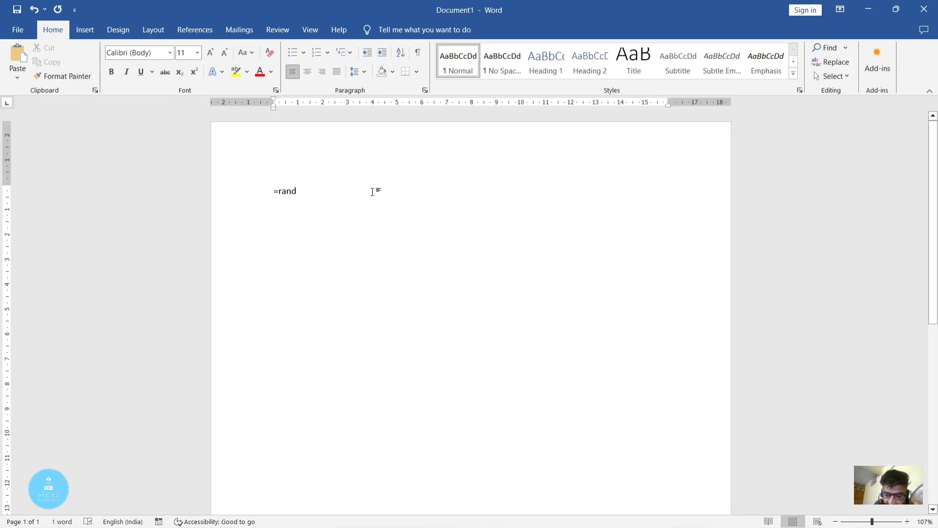
type("(")
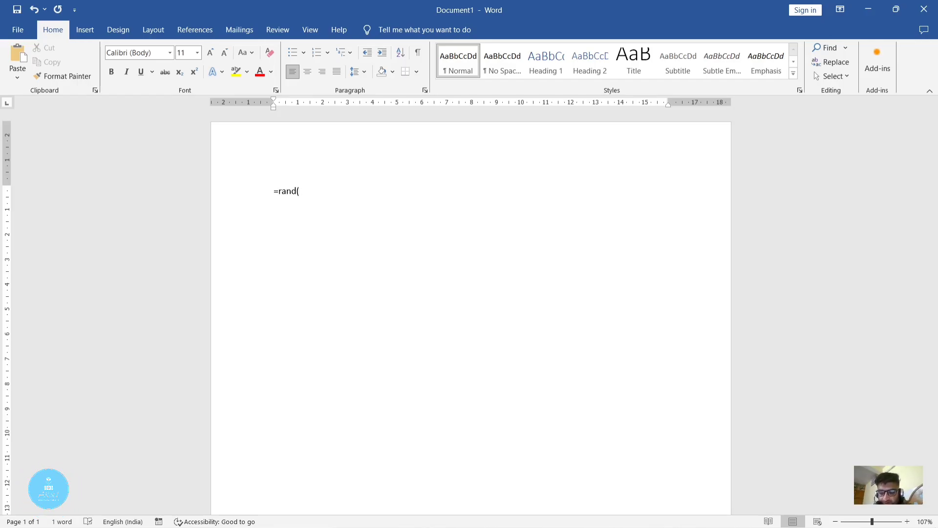
type("3")
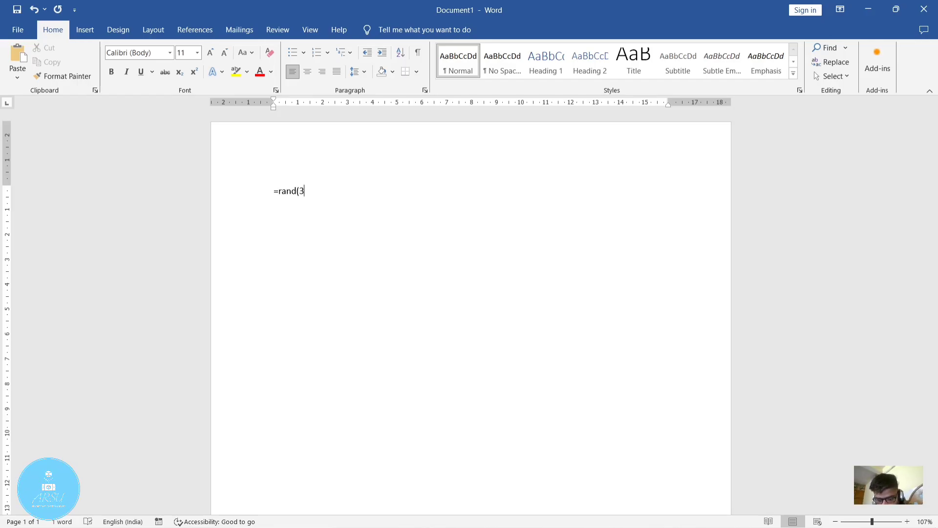
type(",")
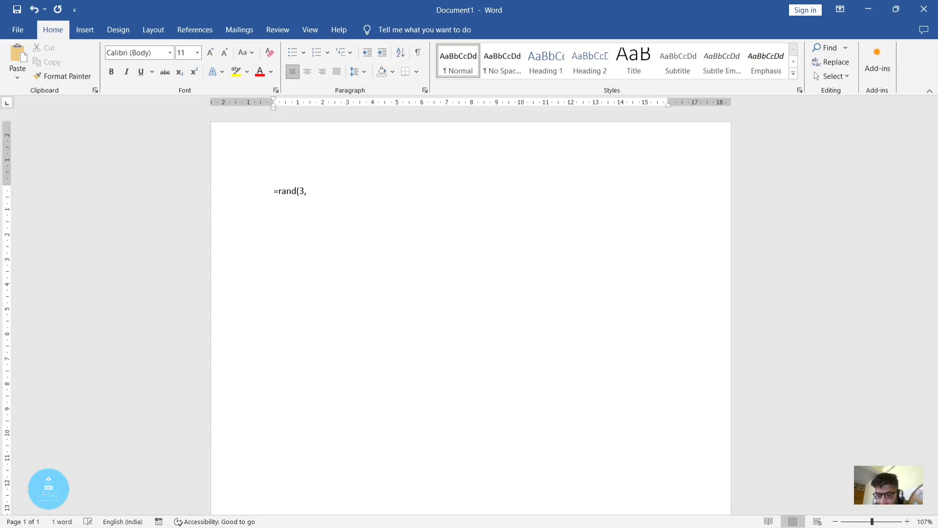
type("5")
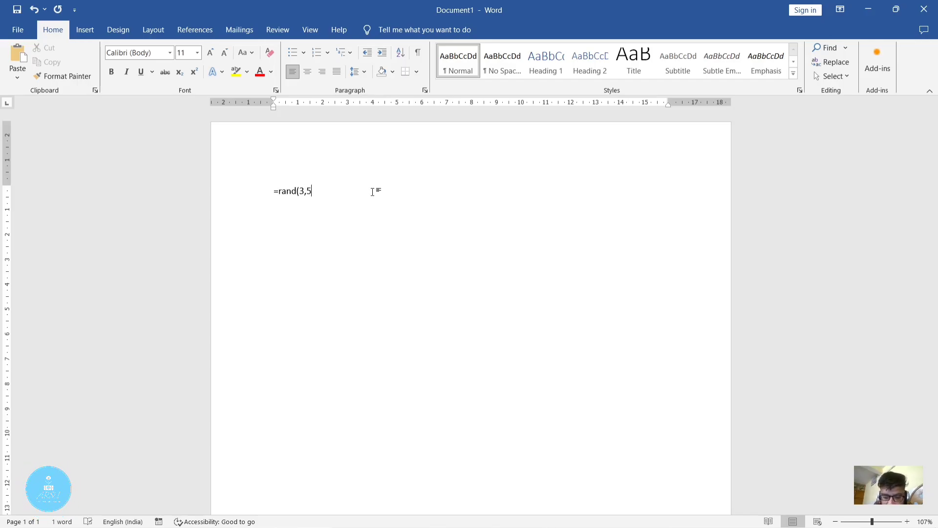
type(")")
key("Return")
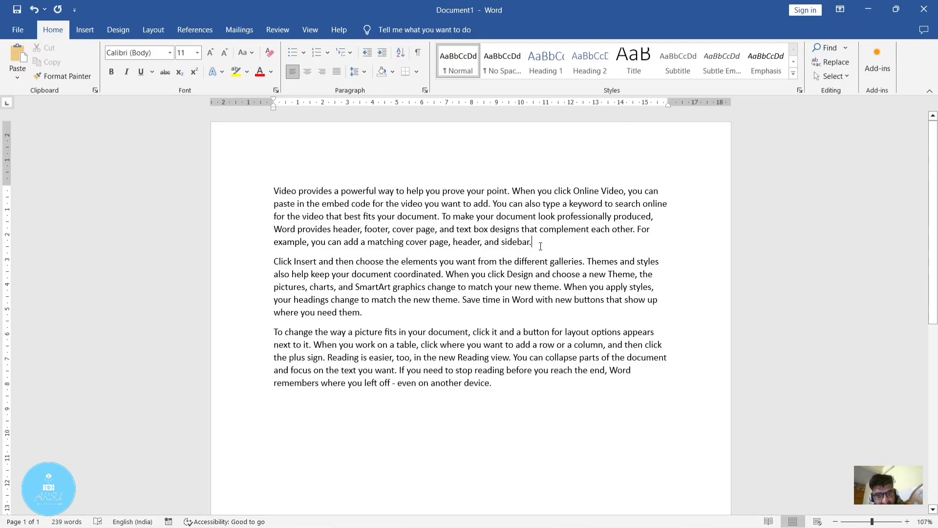
- Select the first paragraph backward from its end to its beginning and clear the selection
mouse_move(540, 246)
left_mouse_down()
mouse_move(217, 180)
mouse_move(293, 203)
mouse_move(554, 246)
left_mouse_up()
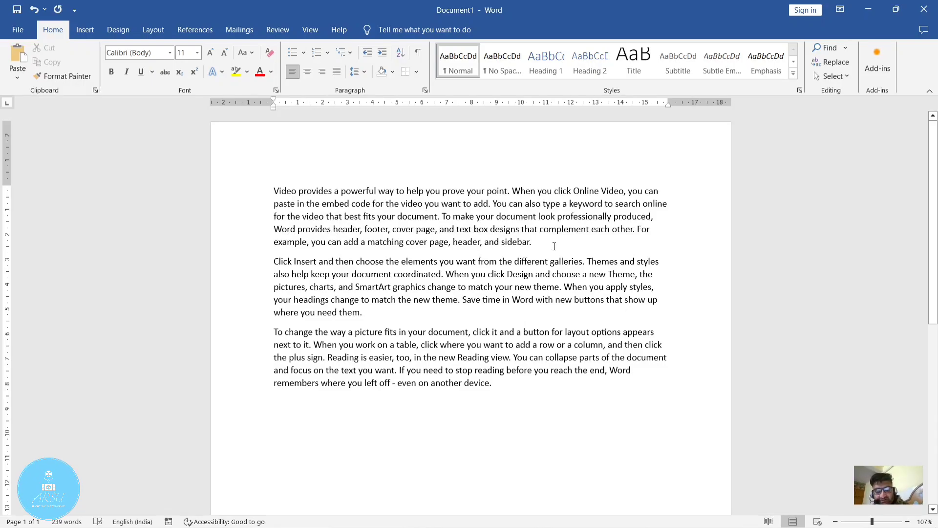
left_click_drag(554, 246, 250, 188)
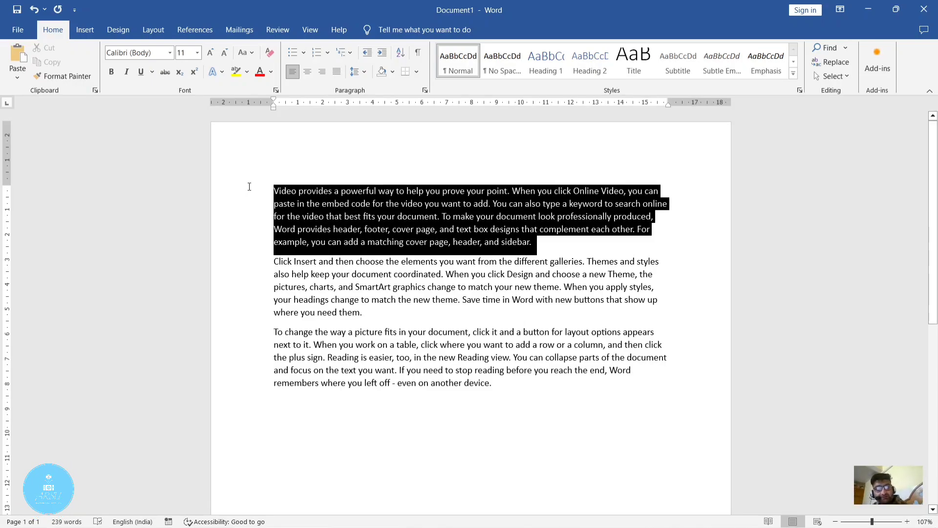
left_click_drag(249, 187, 474, 244)
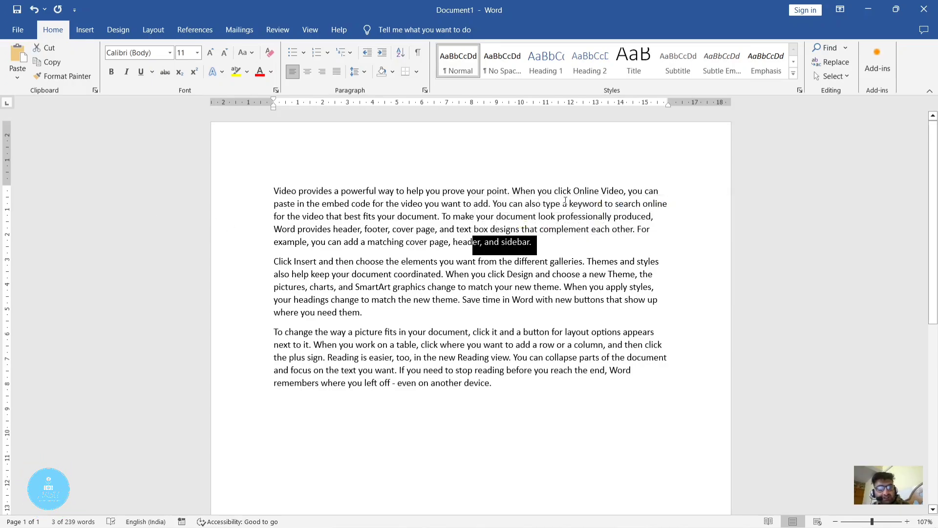
left_click(547, 244)
left_click_drag(531, 242, 266, 183)
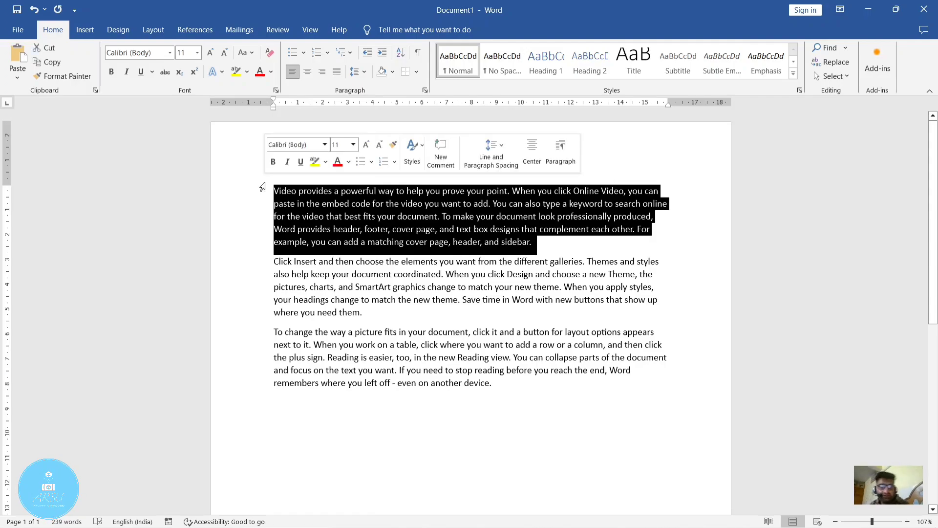
left_click(506, 231)
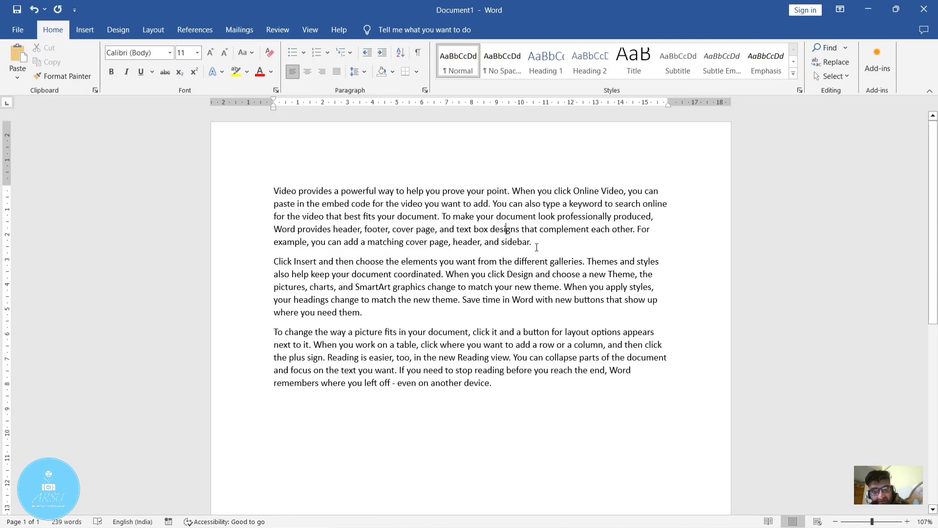
- From the end of the first paragraph, extend a selection over the second paragraph and back over the first, and deselect it
left_click_drag(537, 246, 683, 315)
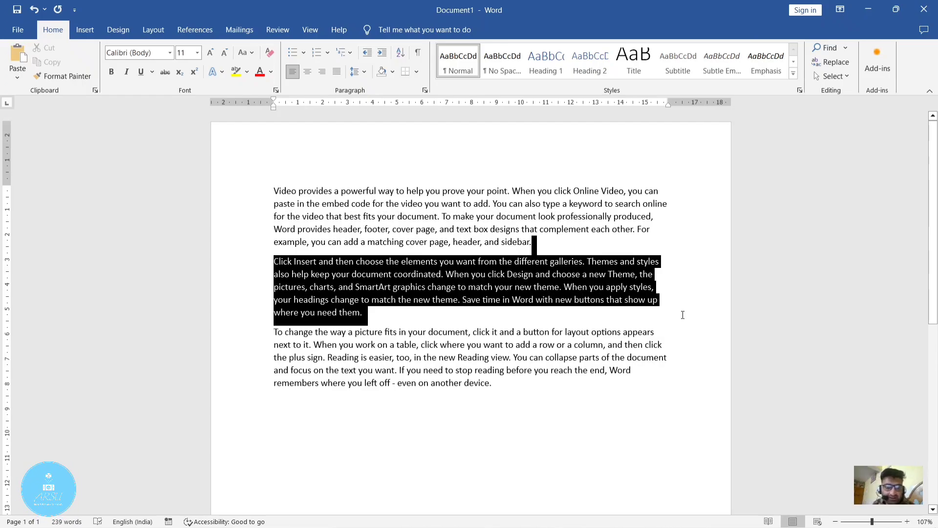
left_click_drag(683, 315, 232, 189)
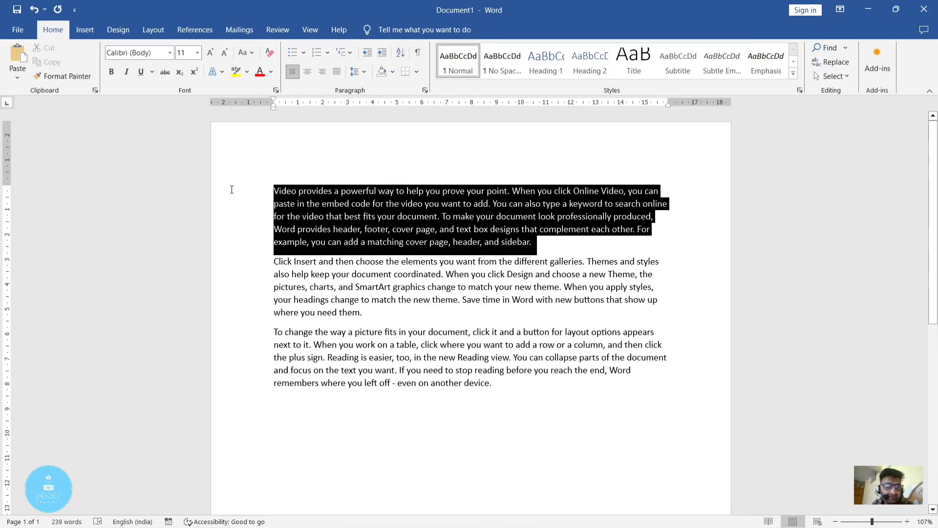
left_click_drag(232, 190, 232, 190)
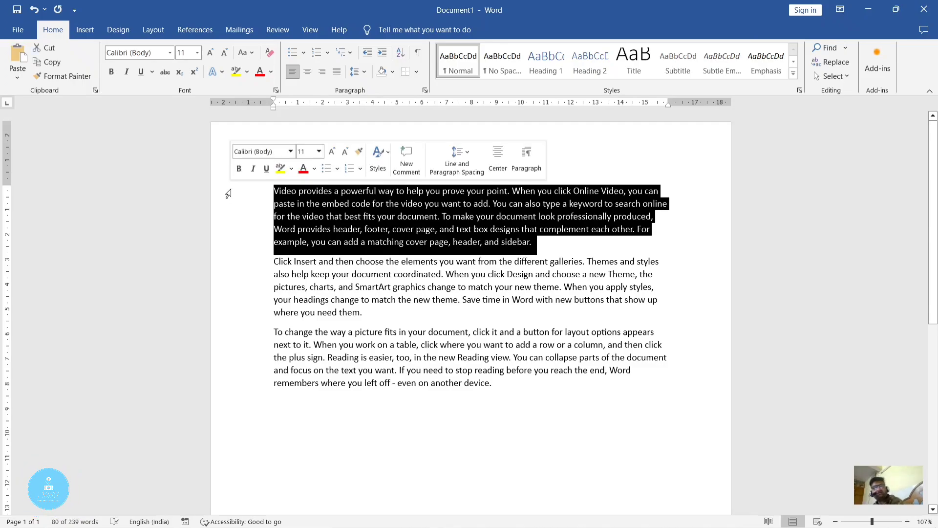
left_click(557, 246)
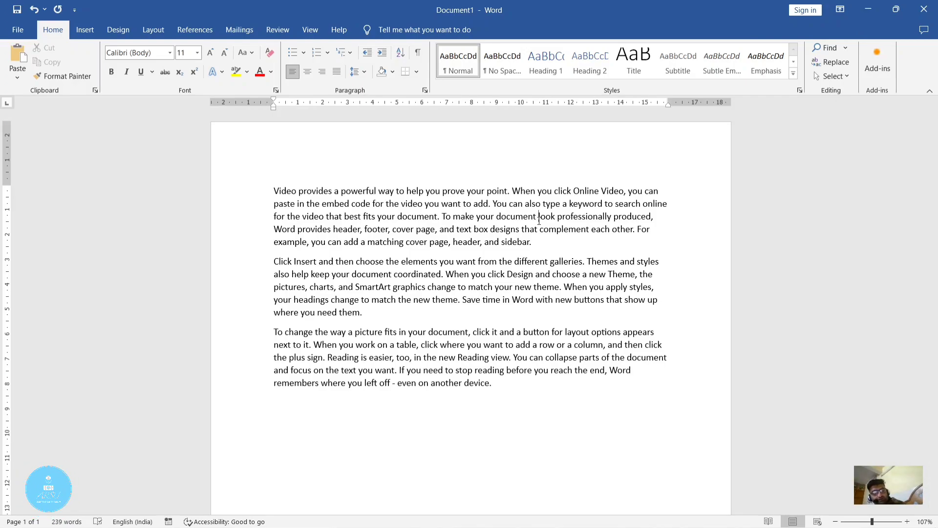
- Select all the text in the document and clear the selection
key("ctrl+a")
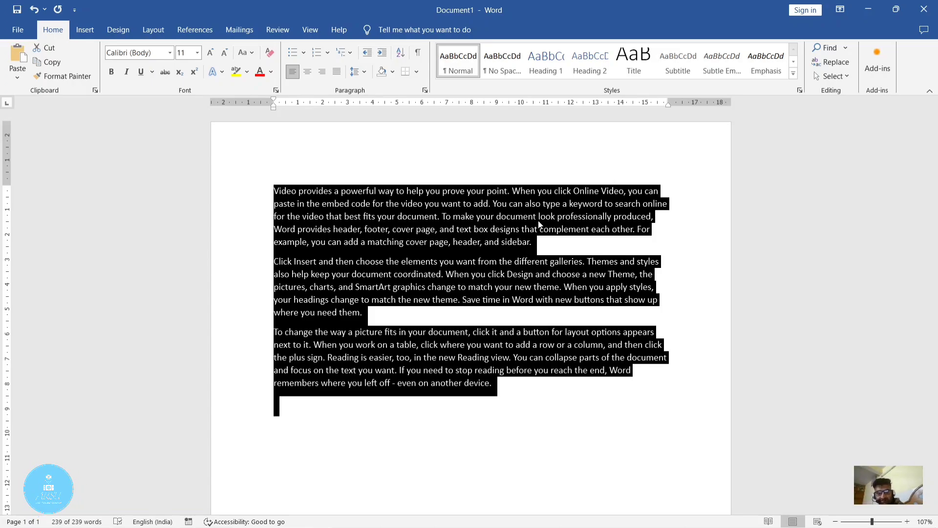
left_click(562, 244)
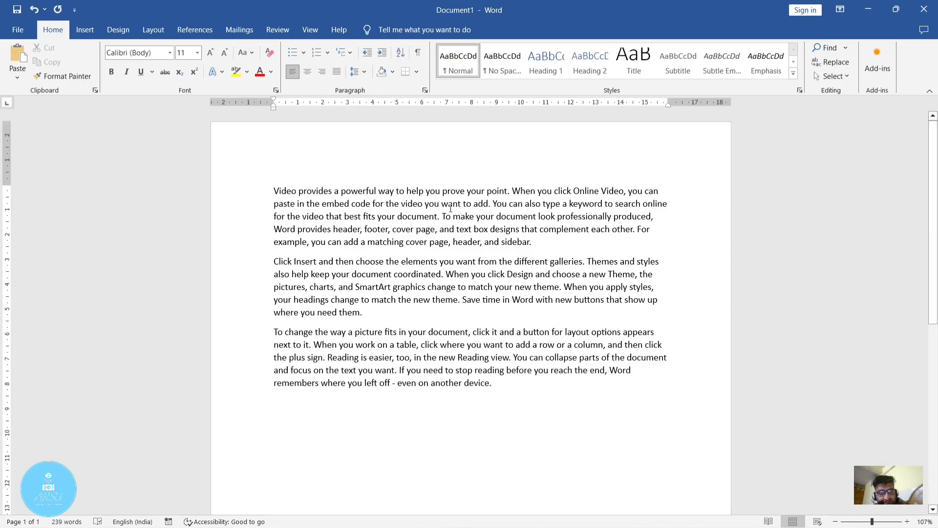
- Select text character by character backward from the end of the first paragraph into the word "cover", and clear the selection
left_click(538, 249)
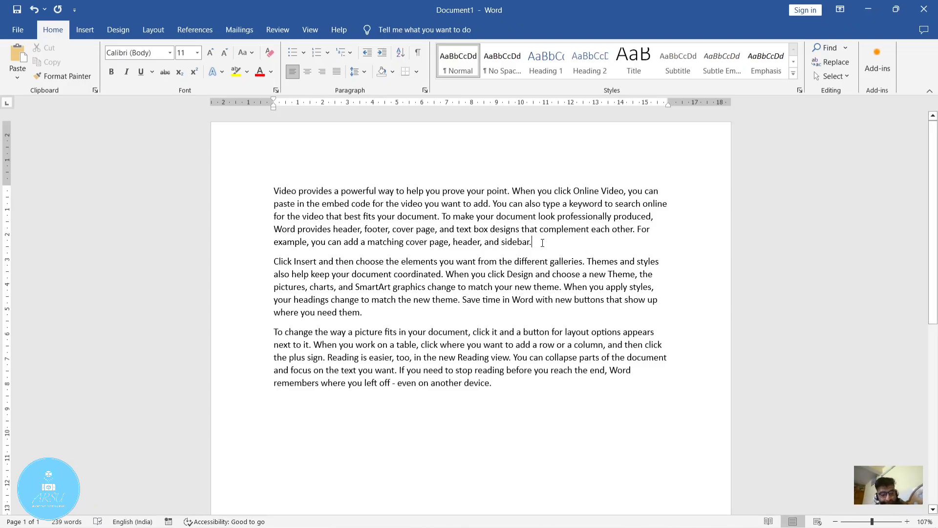
key("shift+Left")
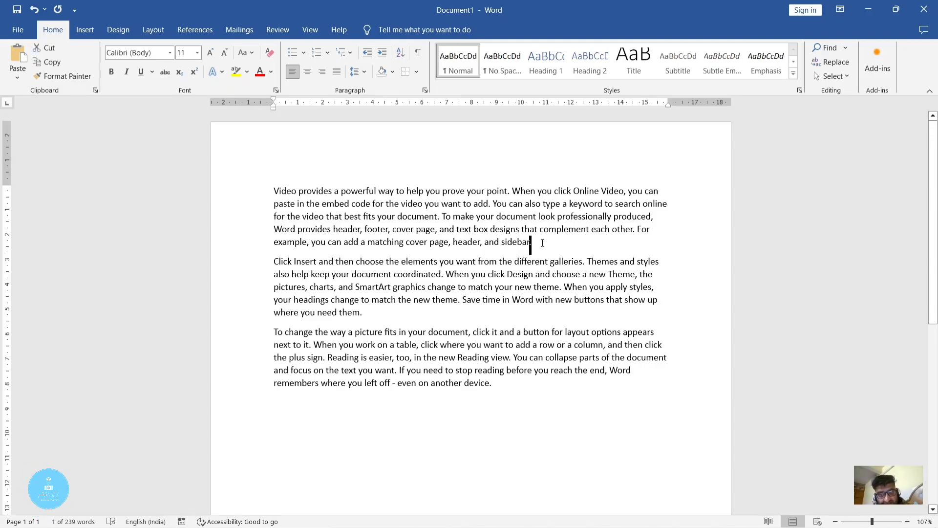
key("shift+Left")
key("shift+Left")
key("shift+Left")
key("shift+Left")
key("shift+Left")
key("shift+Left")
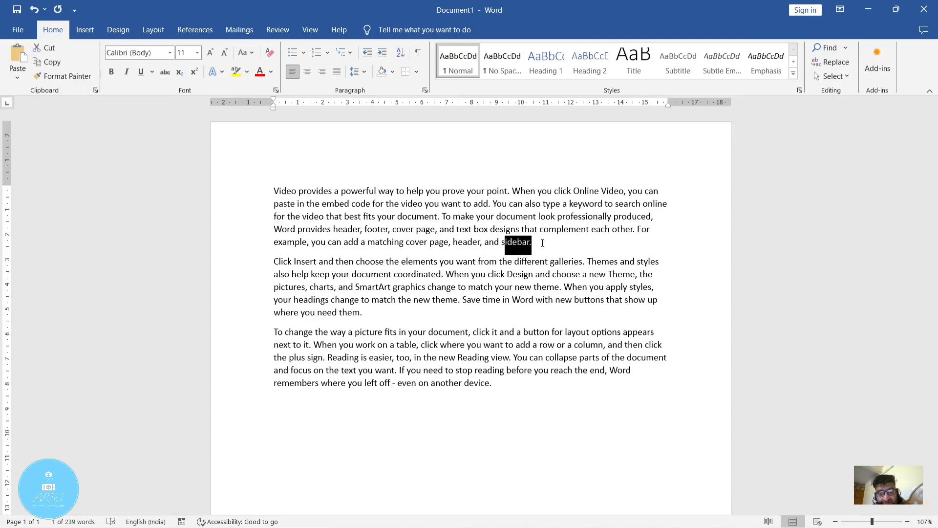
key("shift+Left")
key("shift+Left")
key("shift+Left")
key("shift+Left")
key("shift+Left")
key("shift+Left")
key("shift+Left")
key("shift+Left")
key("shift+Left")
key("shift+Left")
key("shift+Left")
key("shift+Left")
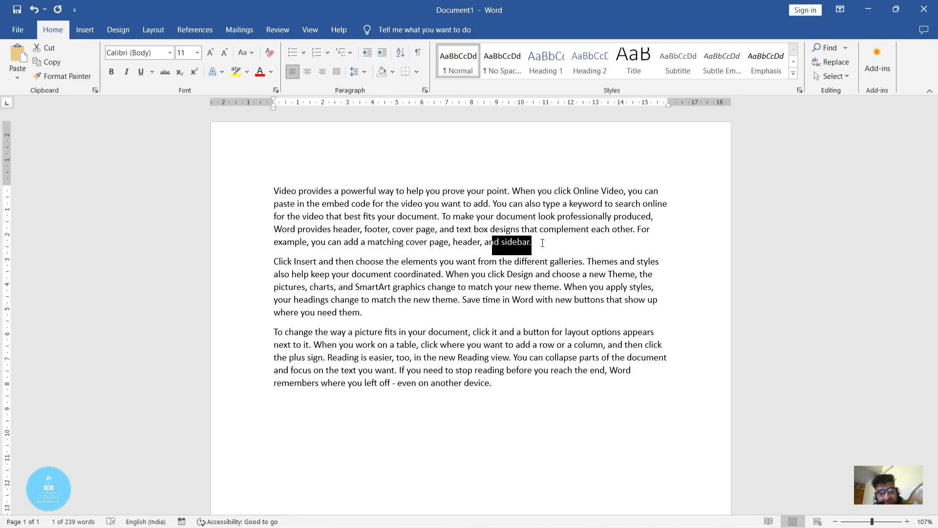
key("shift+Left")
key("shift+Left")
key("shift+Left")
key("shift+Left")
key("shift+Left")
key("shift+Left")
key("shift+Left")
key("shift+Left")
key("shift+Left")
key("shift+Left")
key("shift+Left")
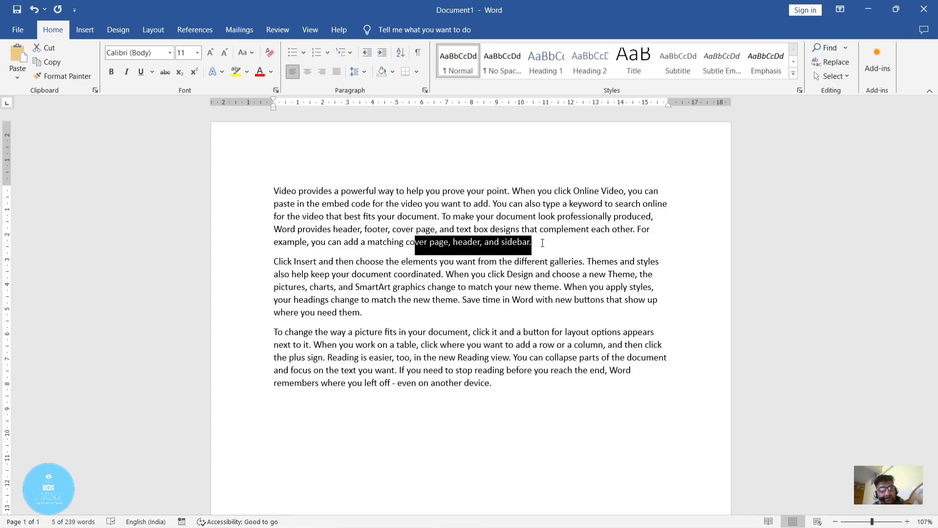
key("Right")
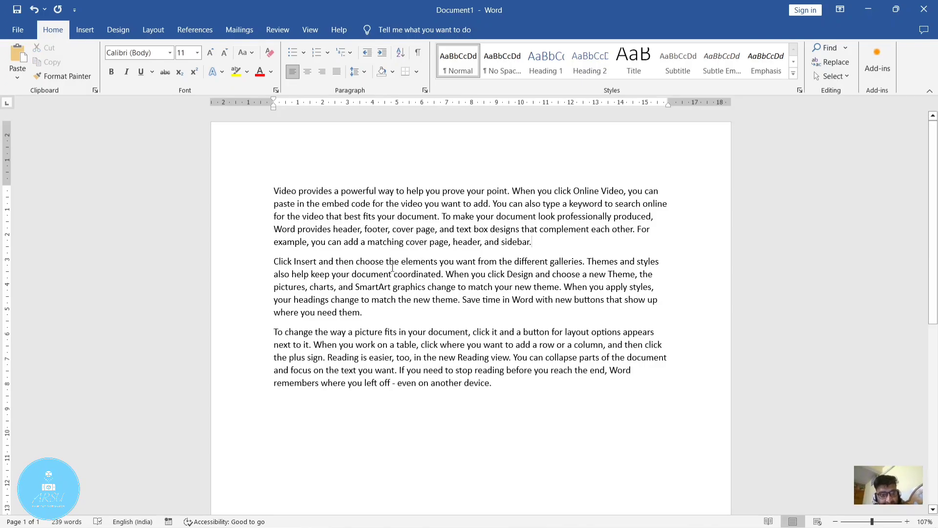
- Select "you w" character by character, going forward from before "you want" in the second paragraph's first line
left_click(441, 262)
key("shift+Right")
key("shift+Right")
key("shift+Right")
key("shift+Right")
key("shift+Right")
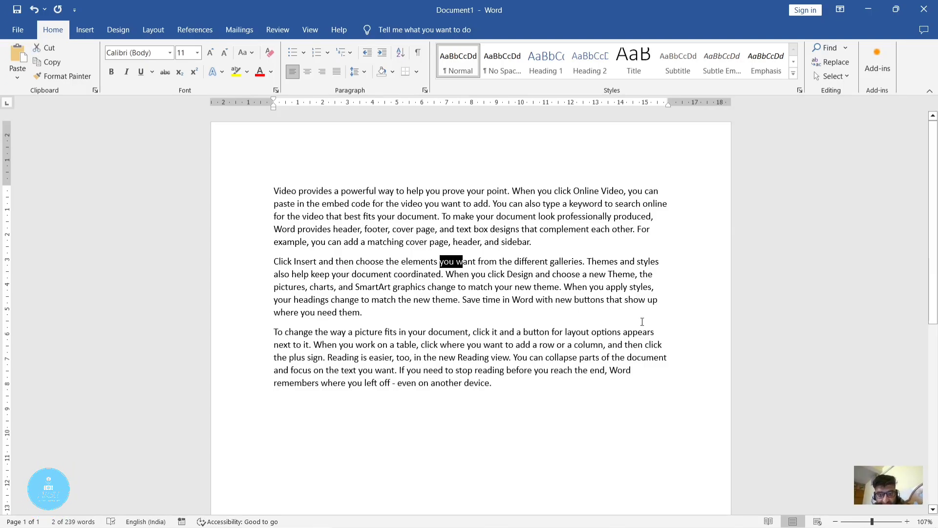
- From after "galleries." in the second paragraph, select up to the line above, clear it, and select down to the line below
left_click(585, 263)
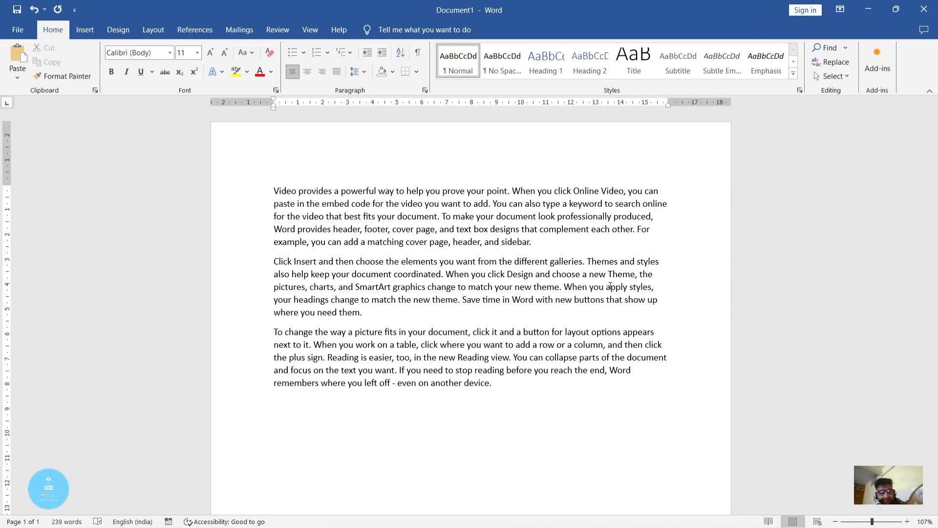
key("shift+Up")
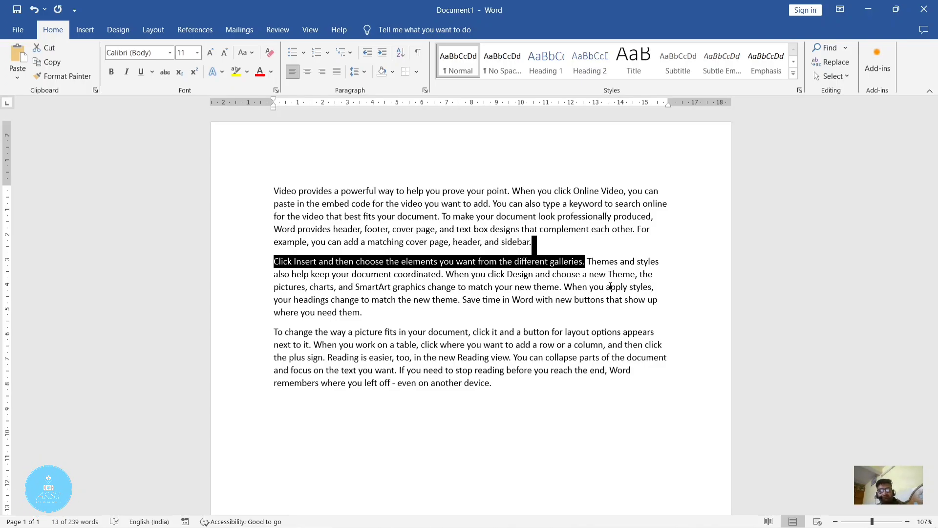
key("Right")
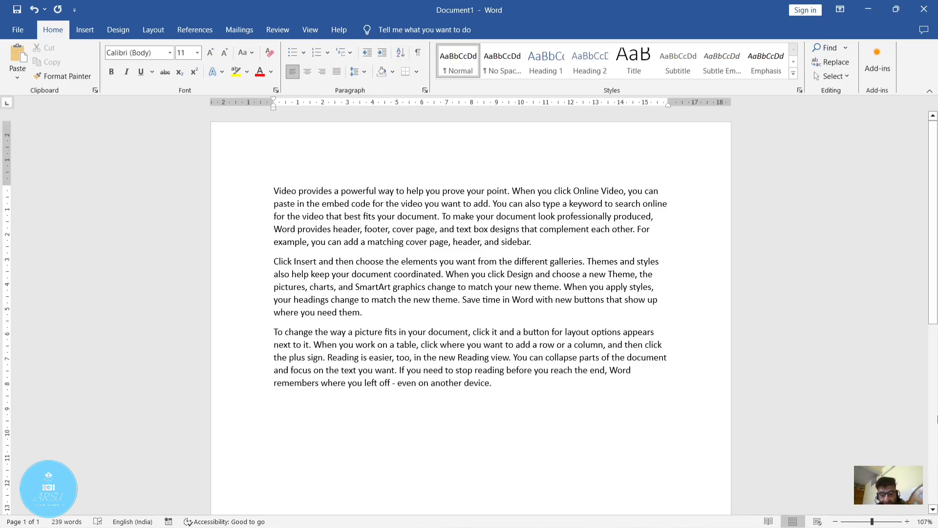
key("shift+Down")
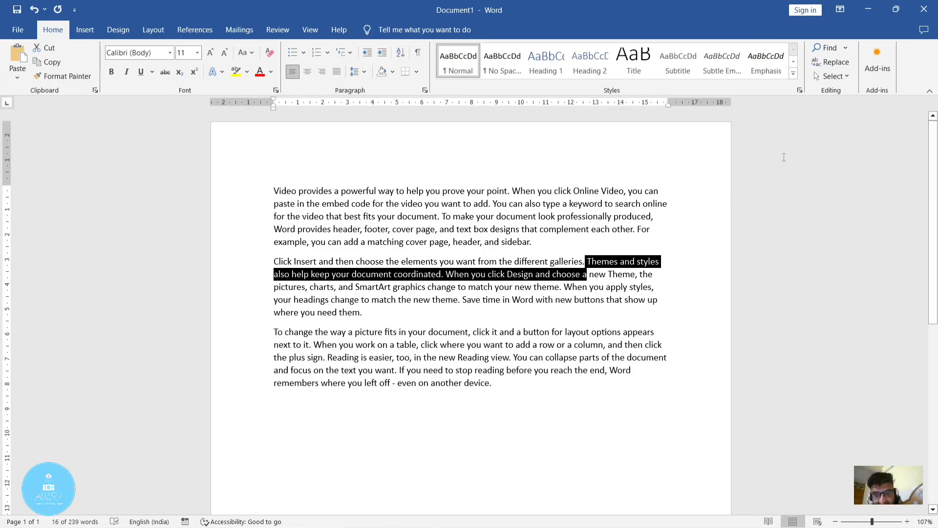
- Select the last word "sidebar." of the first paragraph, extending backward from the paragraph's end
left_click(553, 238)
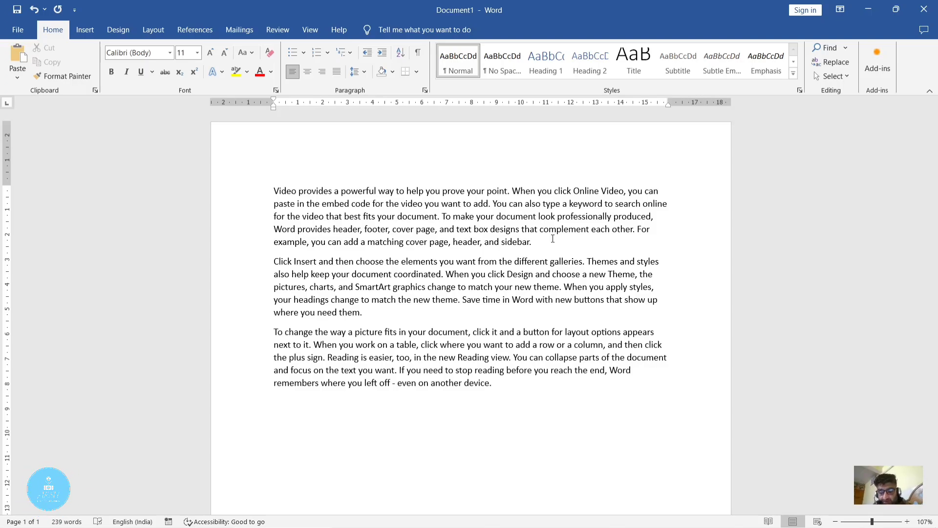
key("shift+Left")
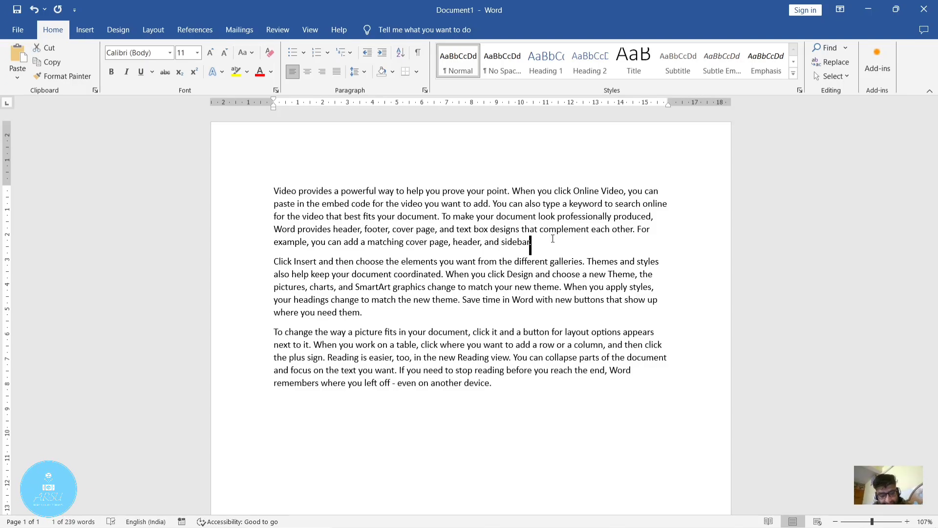
key("ctrl+shift+Left")
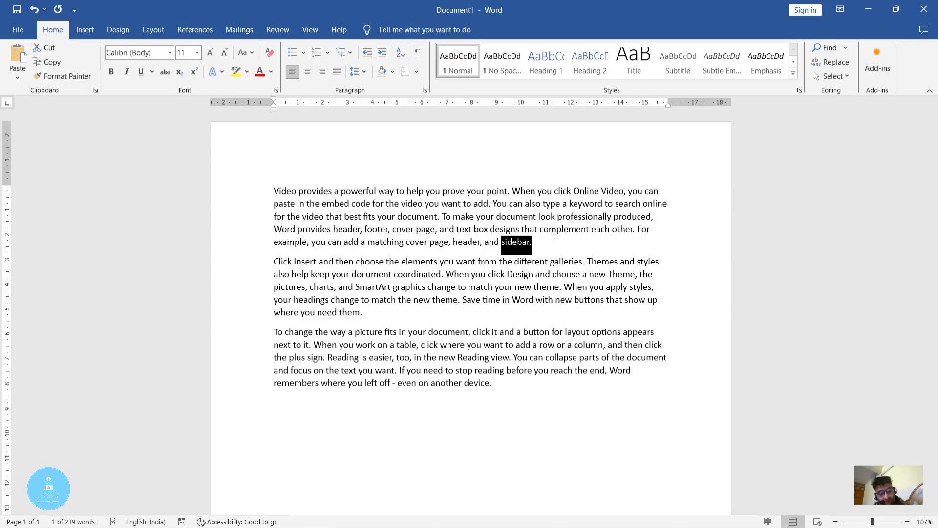
- Extend the first paragraph's selection backward by one word to "and sidebar.", clear it, and select "different" forward in the second paragraph
key("ctrl+shift+Left")
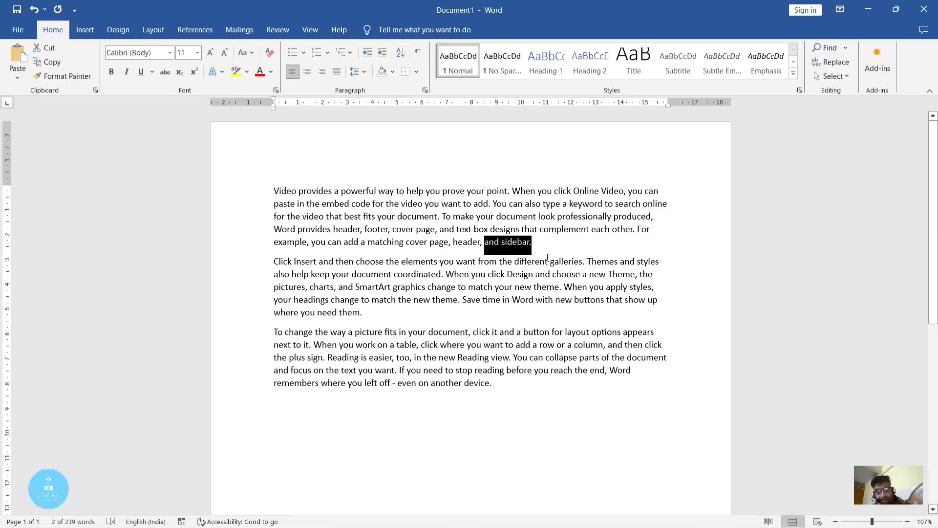
left_click(546, 254)
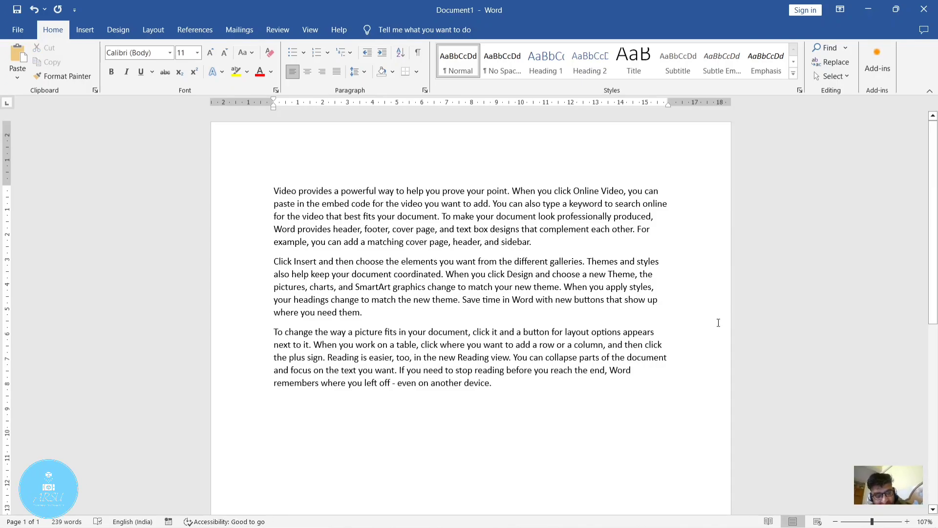
key("ctrl+shift+Right")
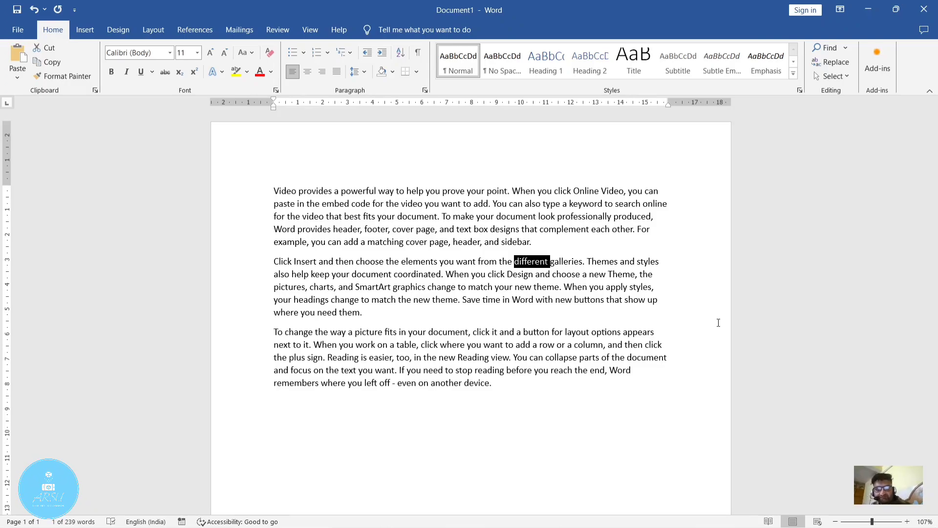
- Select the whole first paragraph, clear the selection, and select from the first paragraph's end down through the entire second paragraph
left_click(534, 239)
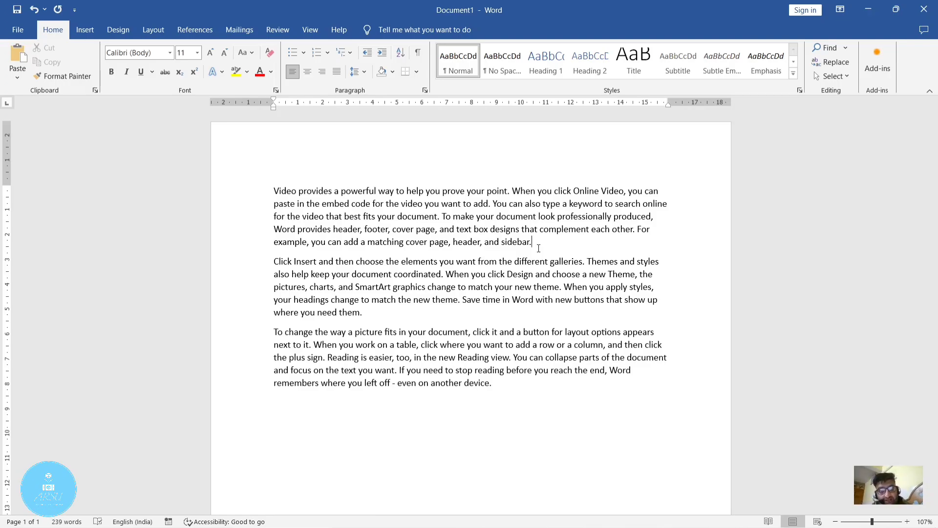
triple_click(539, 248)
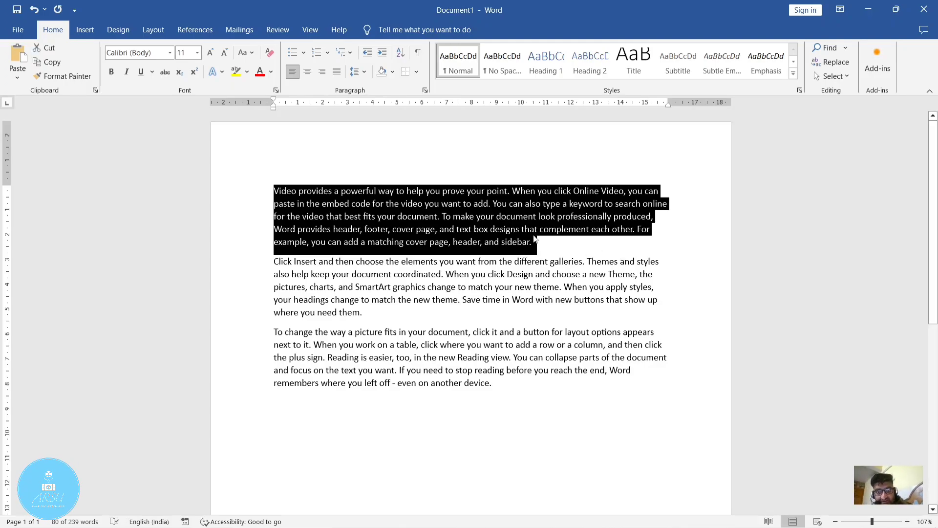
left_click(540, 247)
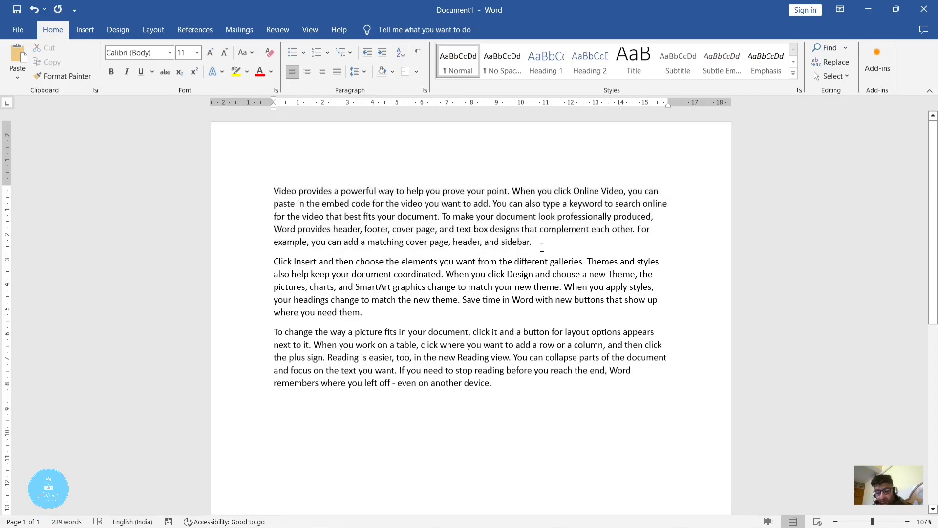
key("shift+Right")
key("ctrl+shift+Down")
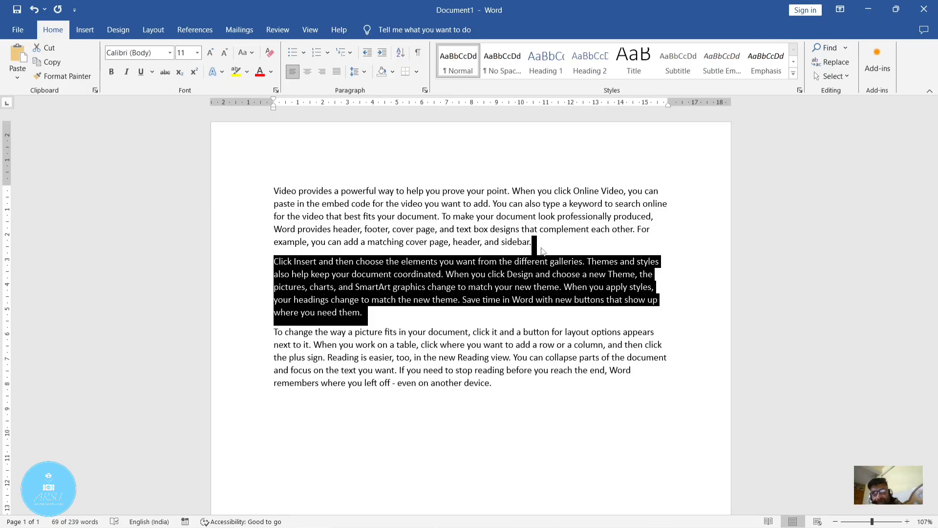
- Close the document without saving its changes
left_click(934, 7)
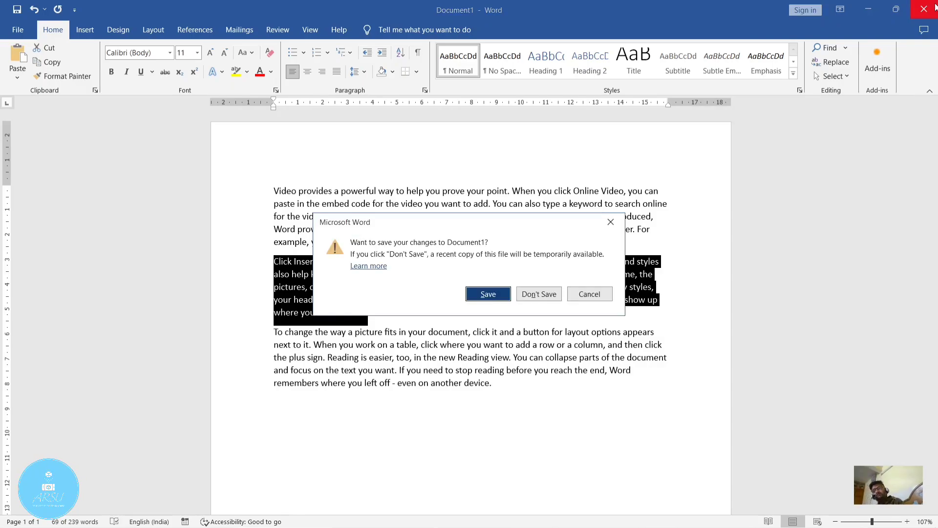
left_click(546, 296)
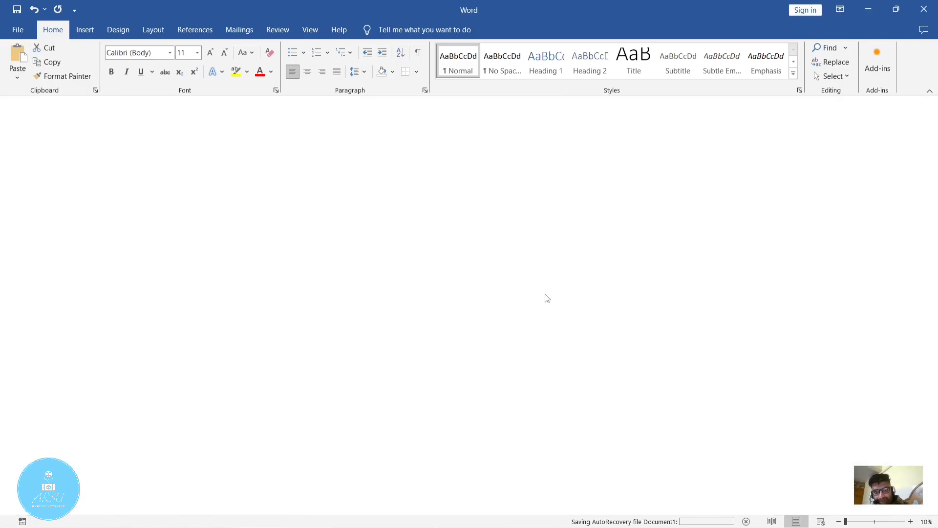